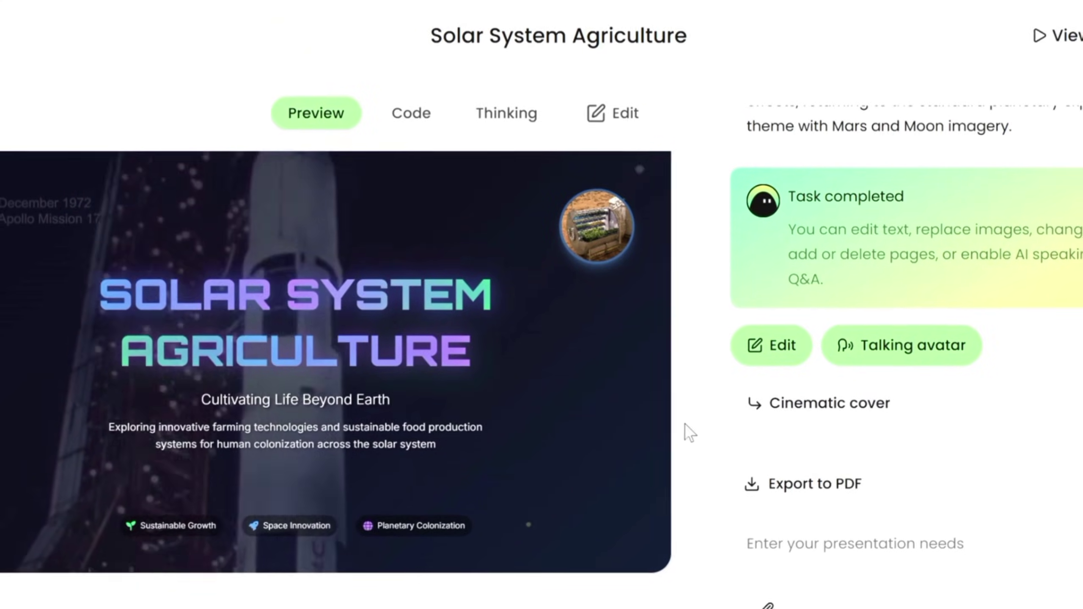
scroll(611, 401, "down", 5)
scroll(611, 402, "down", 2)
scroll(609, 399, "down", 2)
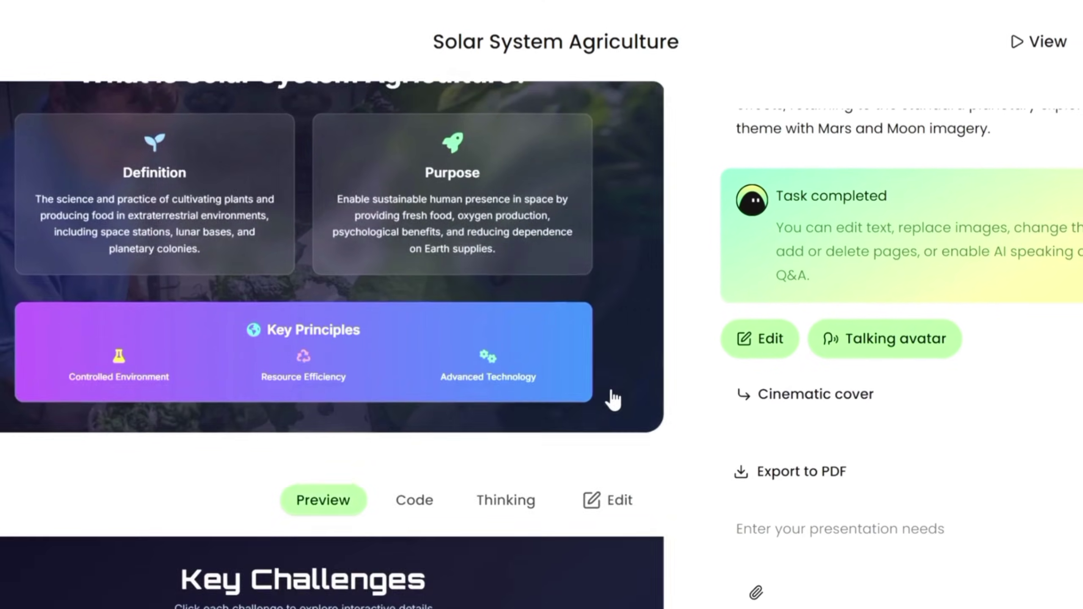
scroll(609, 399, "down", 4)
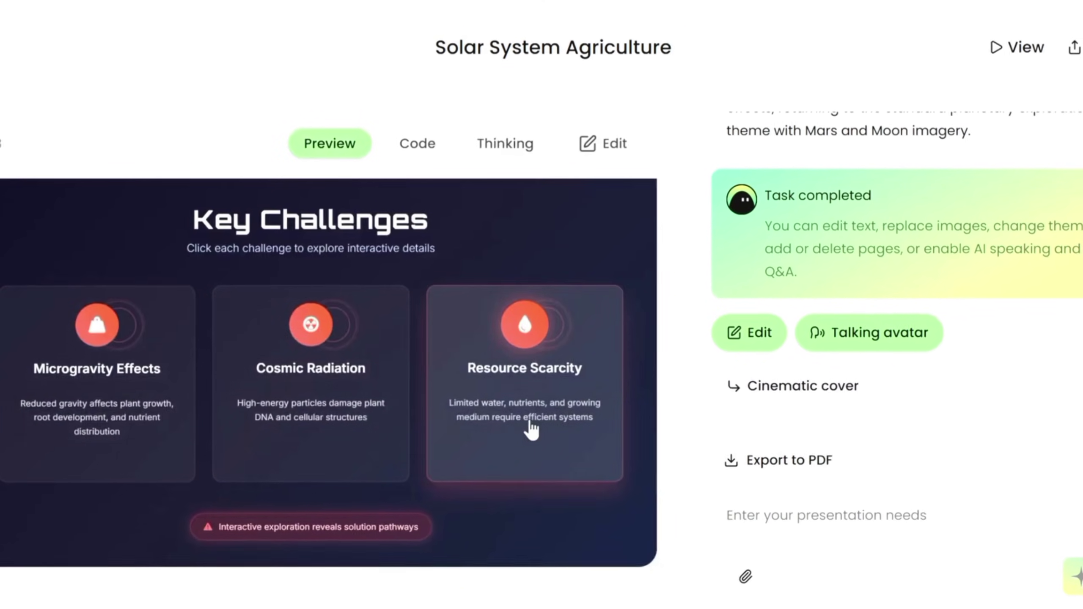
scroll(426, 399, "down", 4)
scroll(322, 407, "down", 2)
scroll(448, 443, "down", 2)
scroll(459, 413, "down", 5)
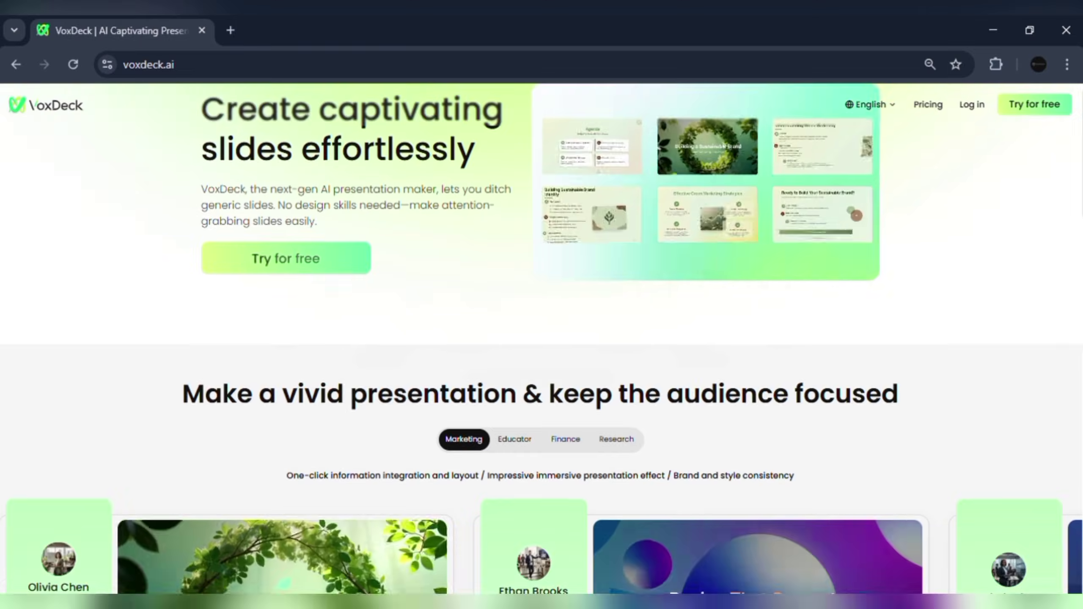
scroll(541, 373, "down", 3)
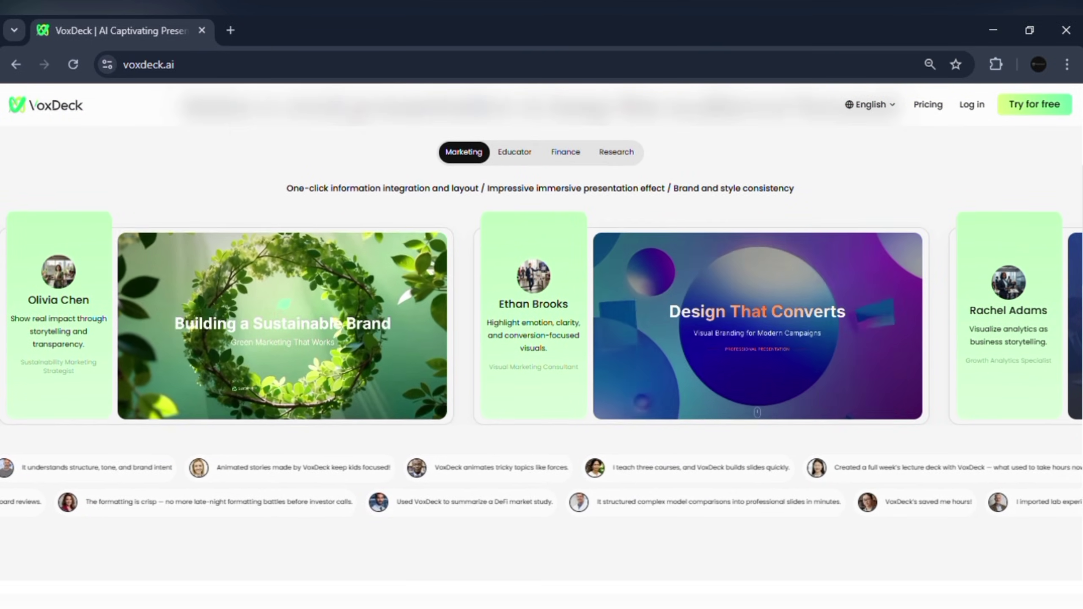
scroll(542, 372, "down", 5)
scroll(542, 373, "down", 1)
scroll(542, 373, "down", 2)
scroll(542, 372, "down", 3)
scroll(542, 372, "down", 3)
scroll(541, 373, "down", 1)
scroll(542, 373, "down", 2)
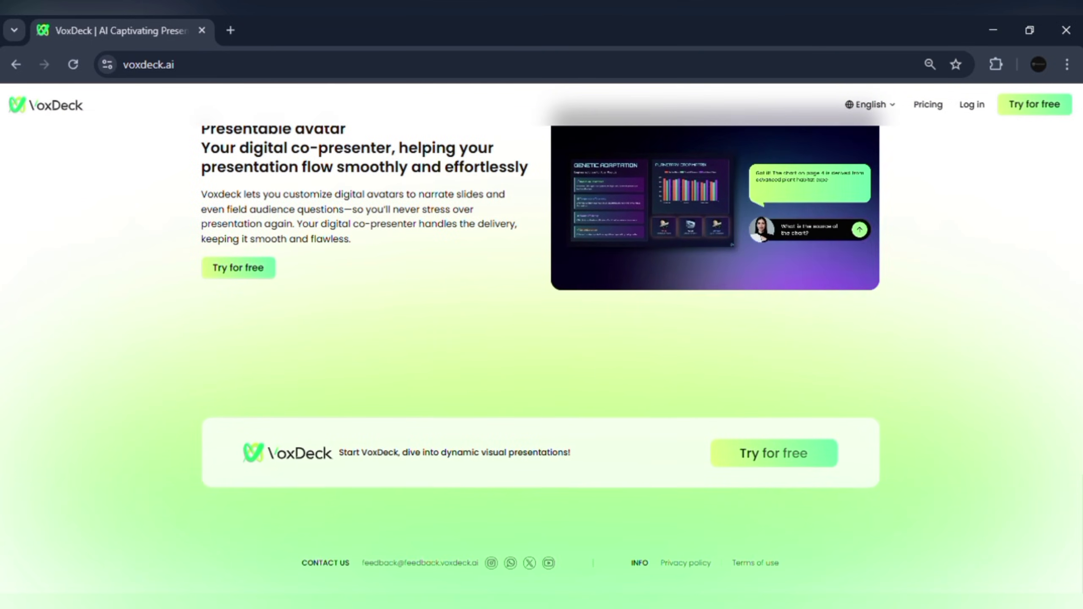
scroll(542, 372, "up", 2)
scroll(542, 373, "up", 8)
scroll(542, 373, "up", 8)
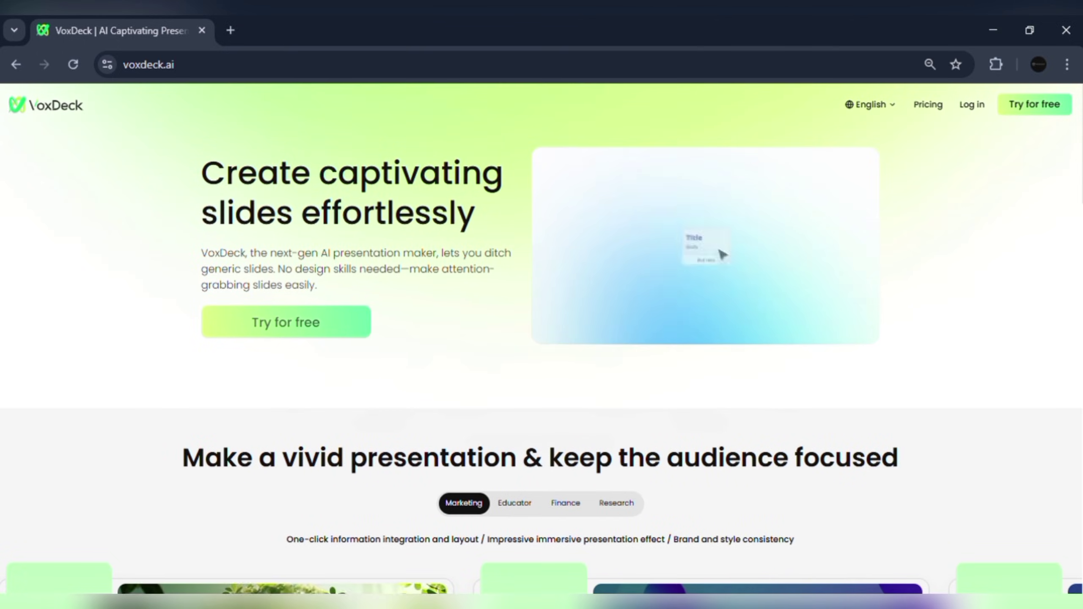
Check the credit usage history, then open the invite-friends page to earn more credits.
left_click(1035, 104)
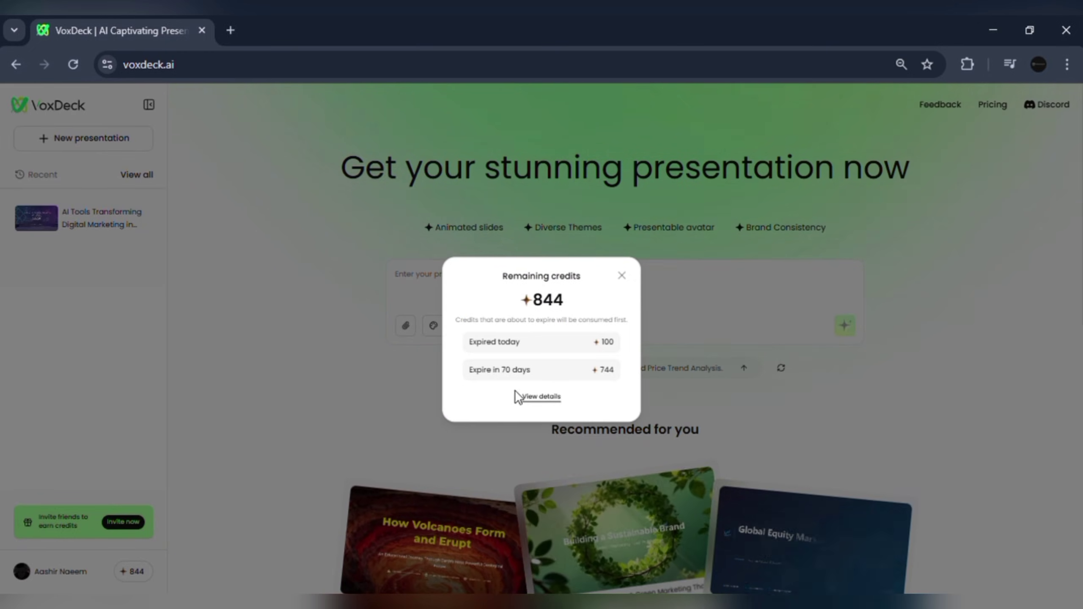
left_click(542, 396)
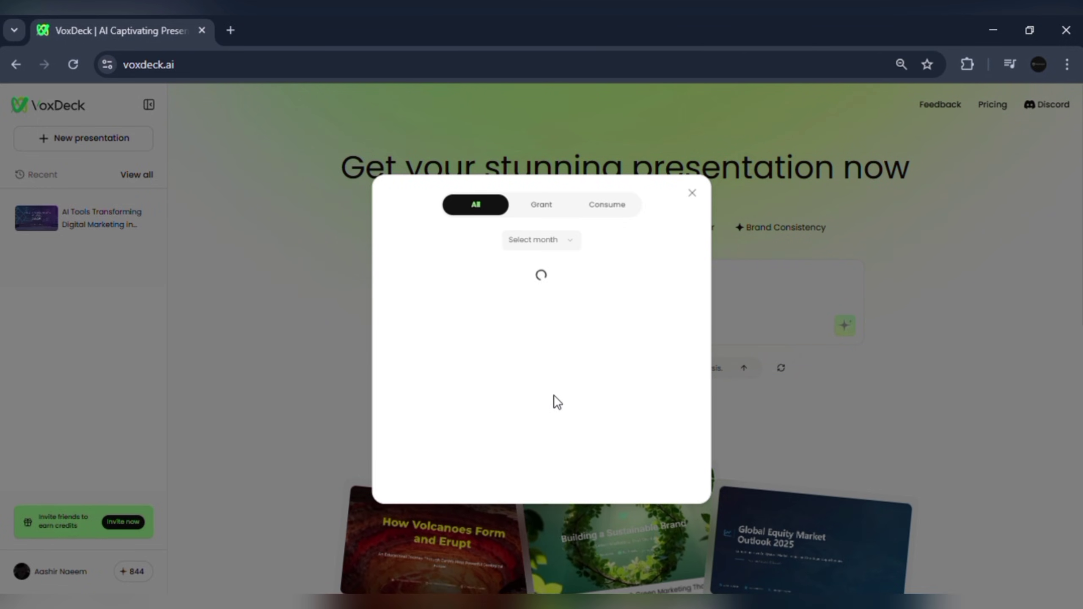
left_click(691, 194)
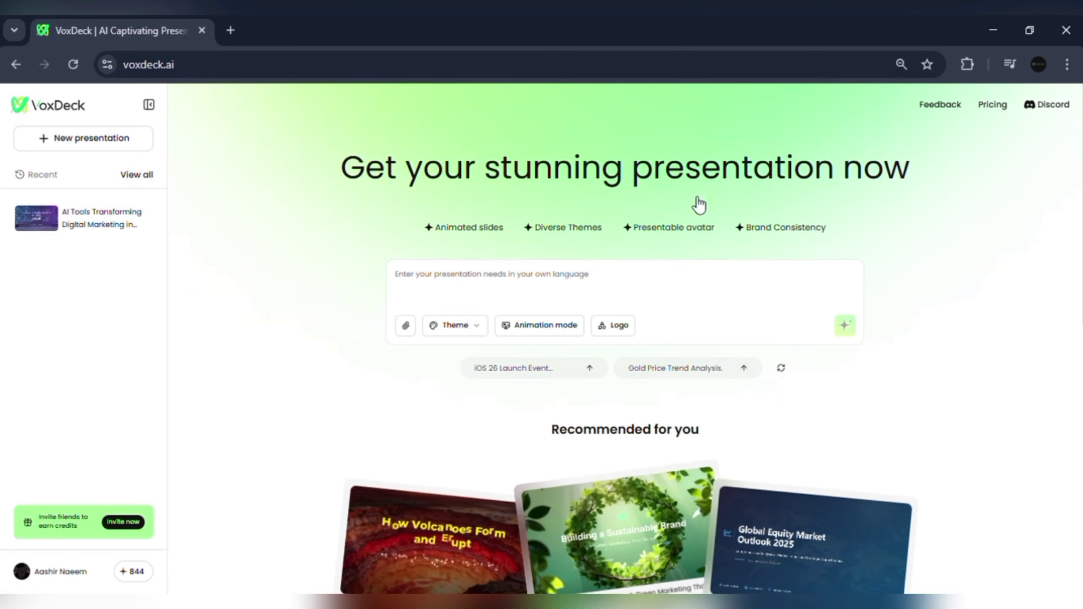
left_click(116, 526)
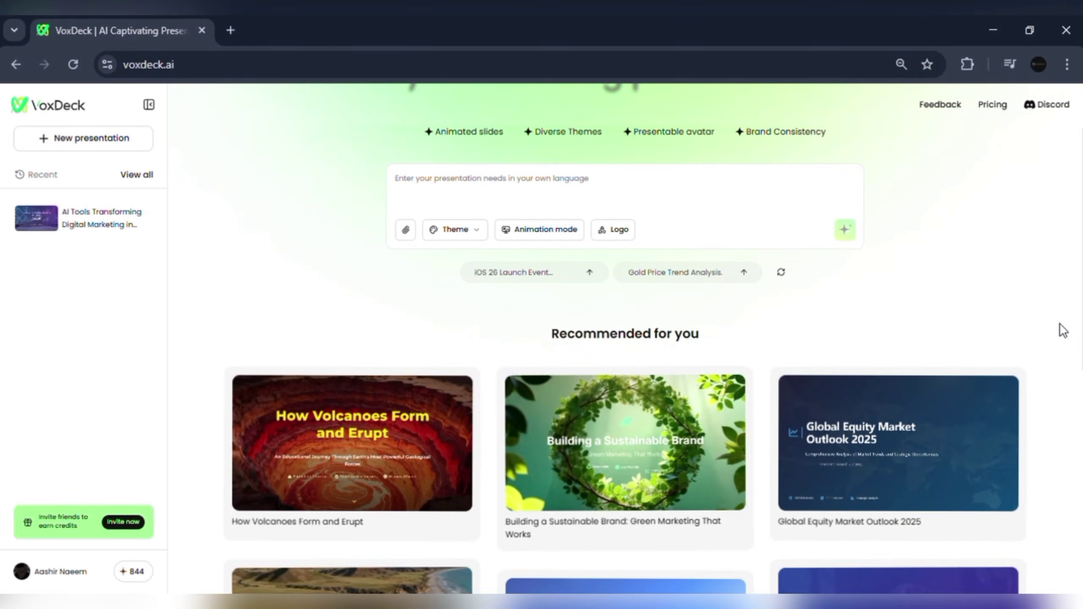
scroll(1063, 330, "down", 2)
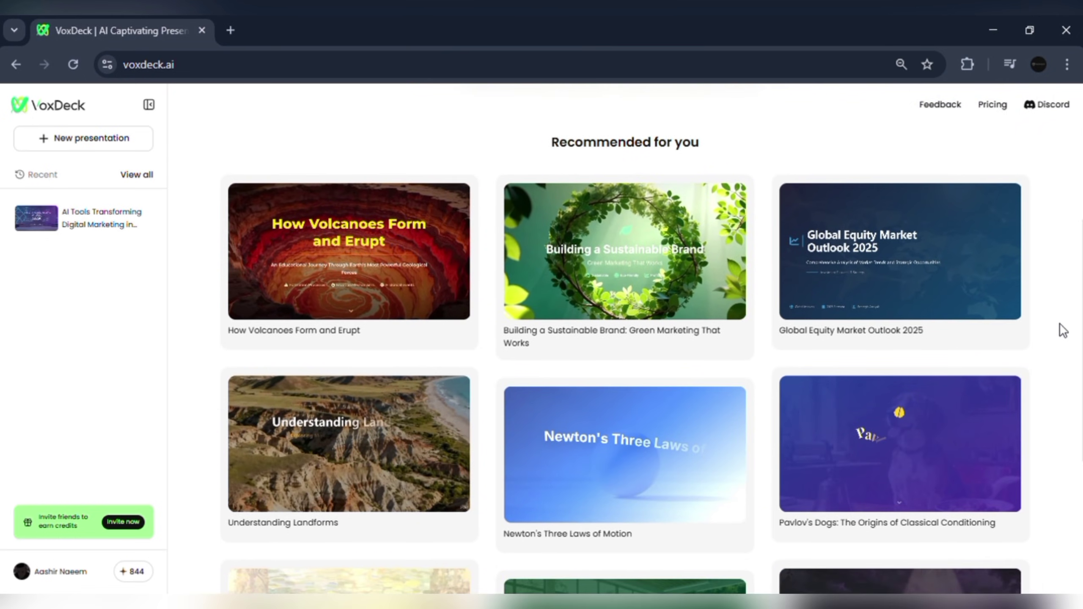
scroll(1063, 330, "down", 3)
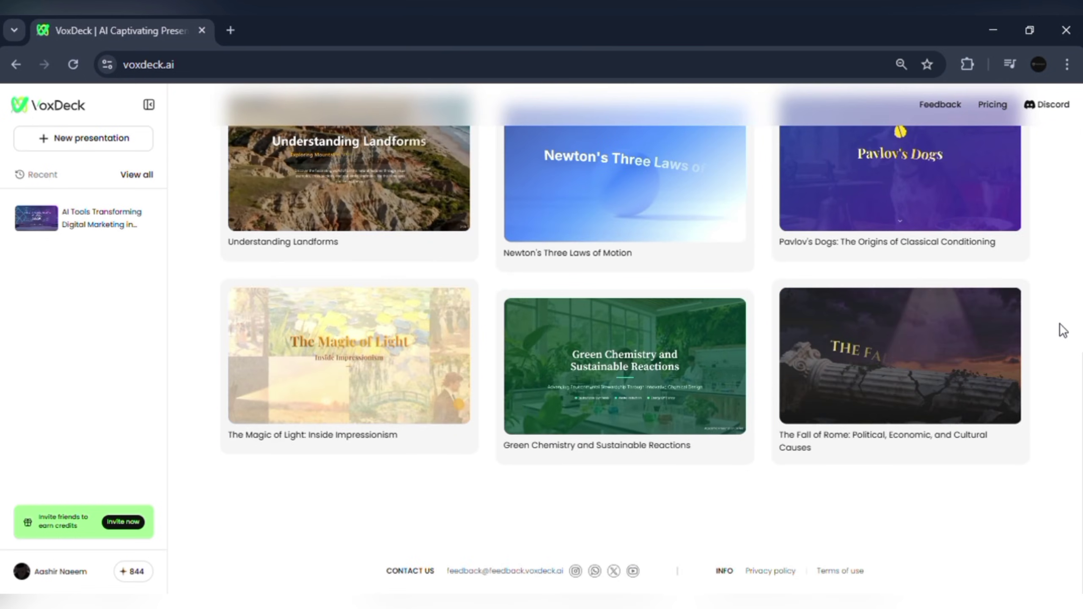
scroll(1063, 331, "up", 3)
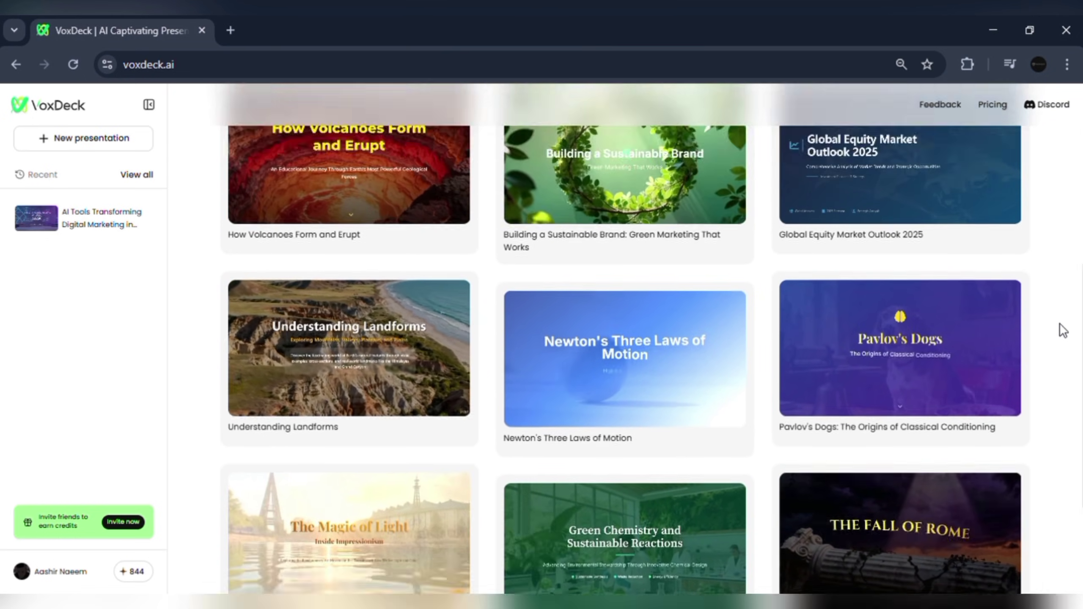
scroll(1062, 330, "up", 2)
scroll(1059, 329, "up", 3)
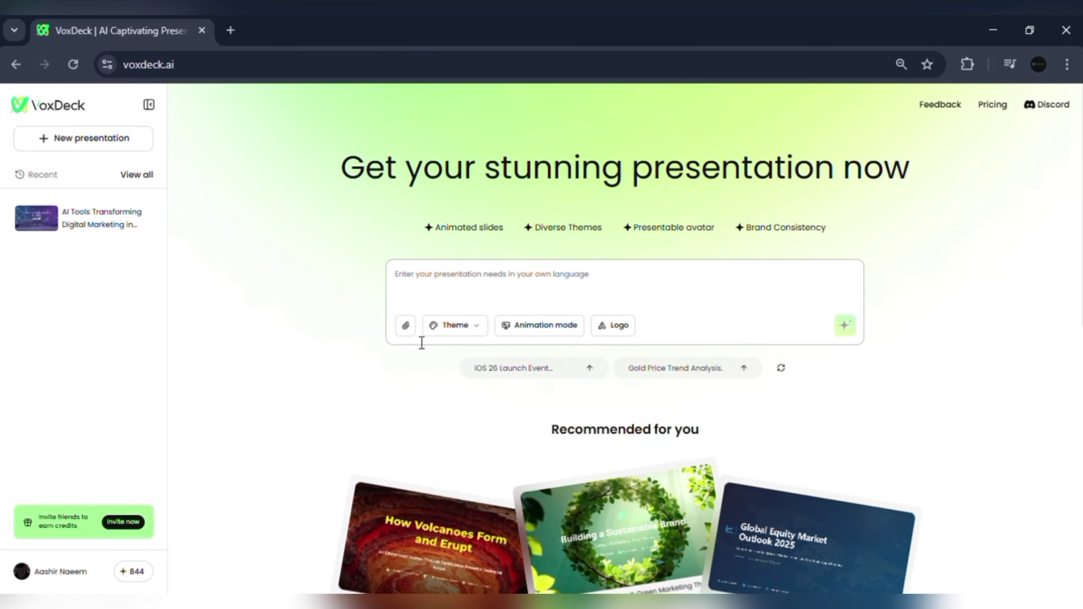
left_click(477, 336)
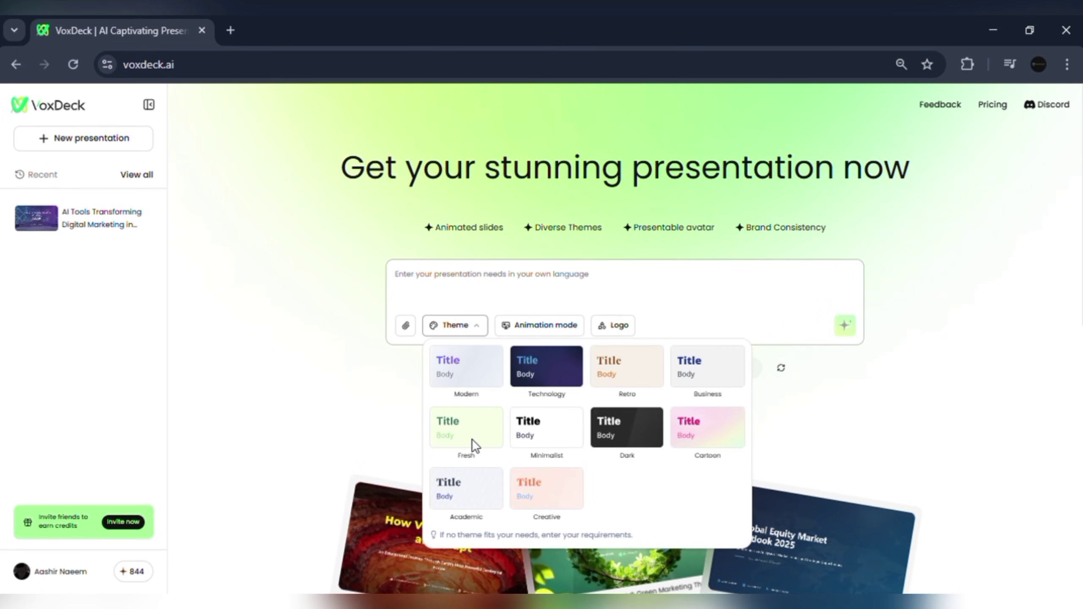
left_click(559, 335)
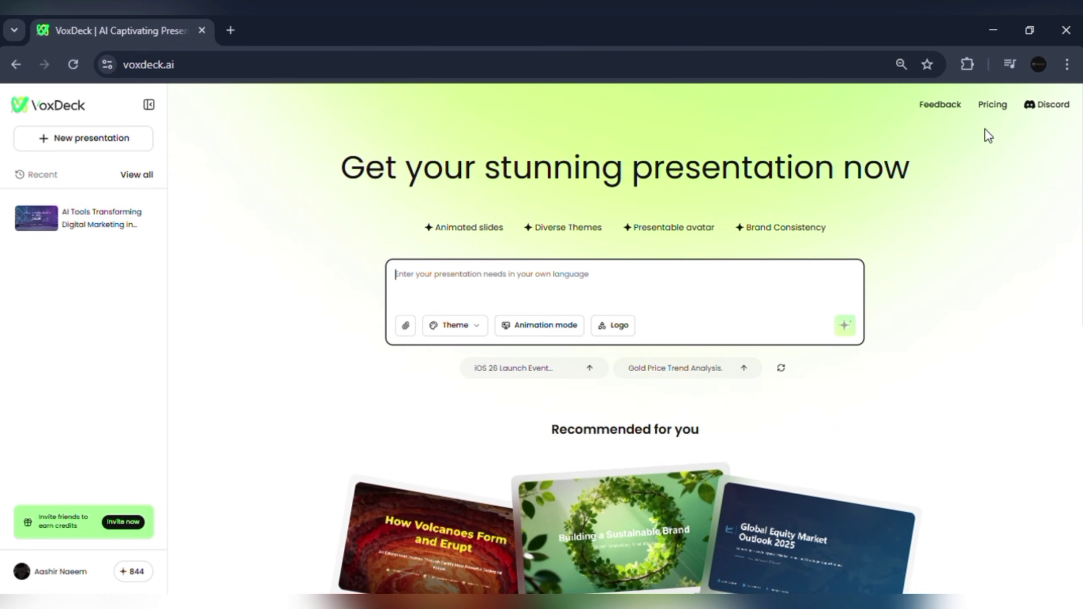
Generate a deck from the prompt 'create a presentation about AI tools transforming education'.
left_click(495, 303)
type("create a")
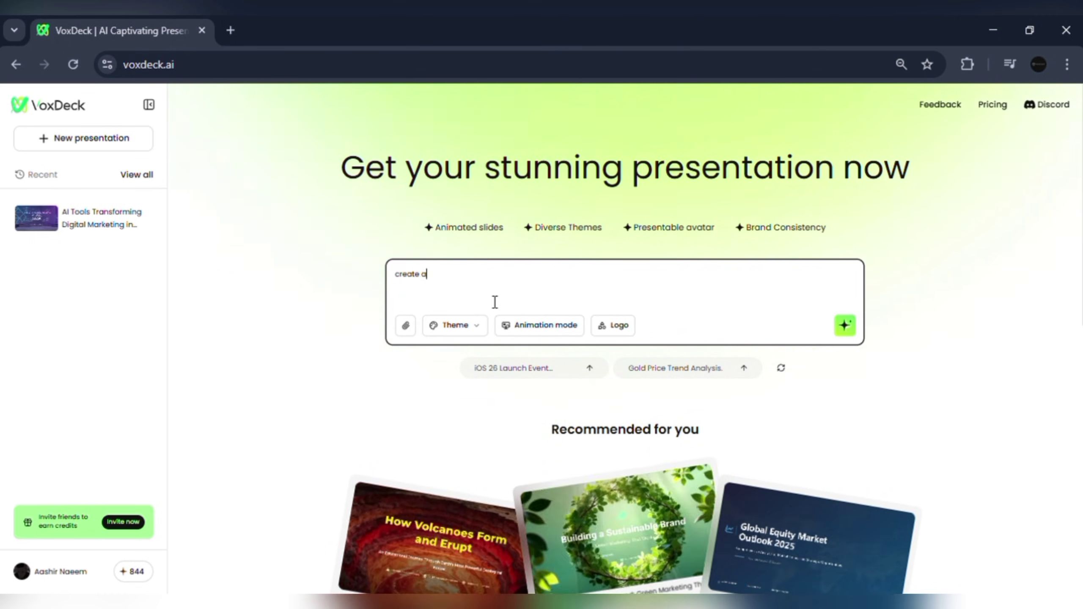
type("bout AI tools")
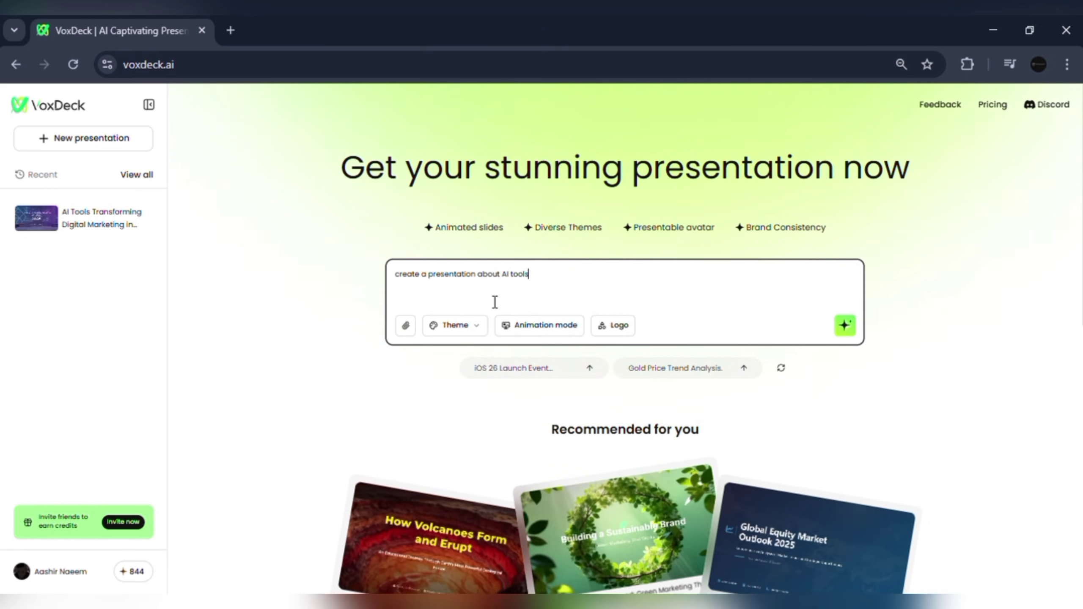
type("ming education")
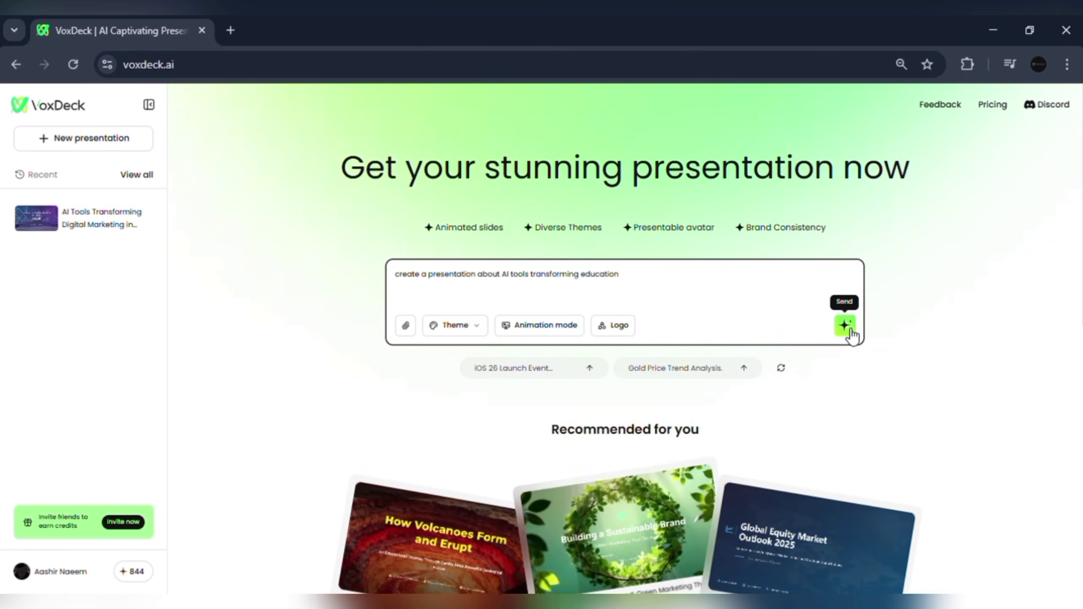
left_click(846, 328)
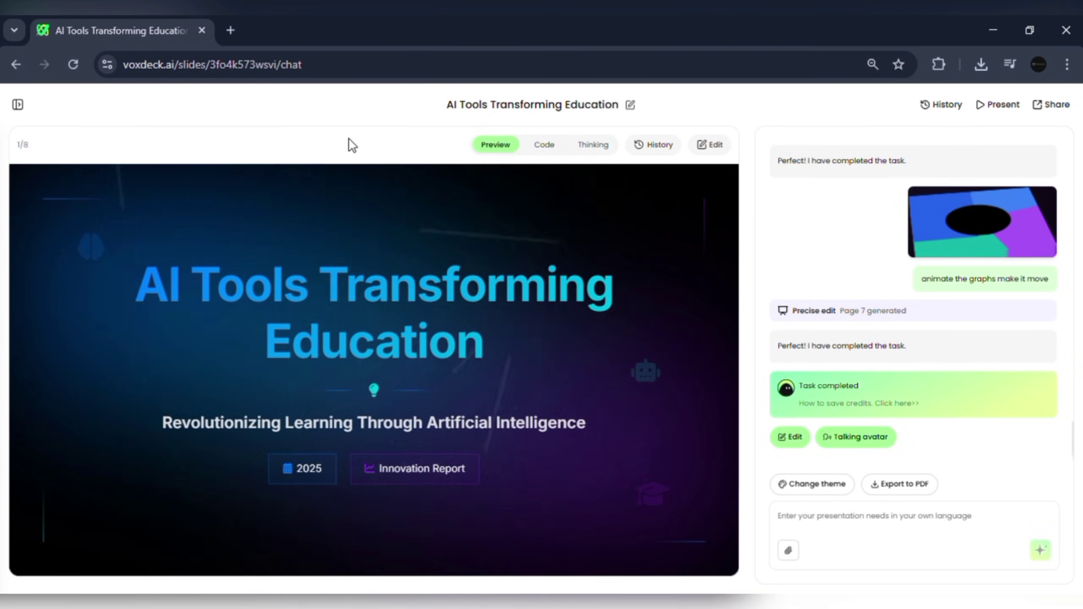
scroll(349, 145, "down", 1)
scroll(349, 145, "down", 5)
scroll(349, 145, "down", 2)
scroll(349, 144, "down", 3)
scroll(349, 144, "down", 3)
scroll(348, 144, "down", 3)
scroll(349, 144, "down", 3)
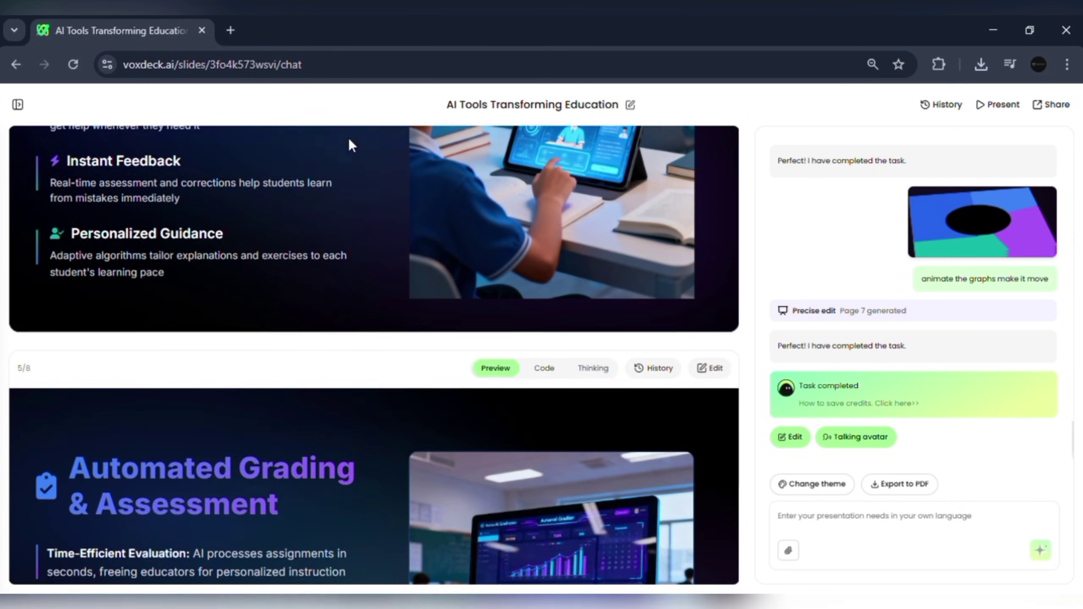
scroll(349, 144, "down", 3)
scroll(349, 140, "down", 3)
scroll(348, 138, "down", 3)
scroll(349, 138, "down", 3)
scroll(348, 138, "down", 2)
scroll(728, 149, "down", 1)
scroll(751, 148, "down", 4)
scroll(751, 149, "down", 2)
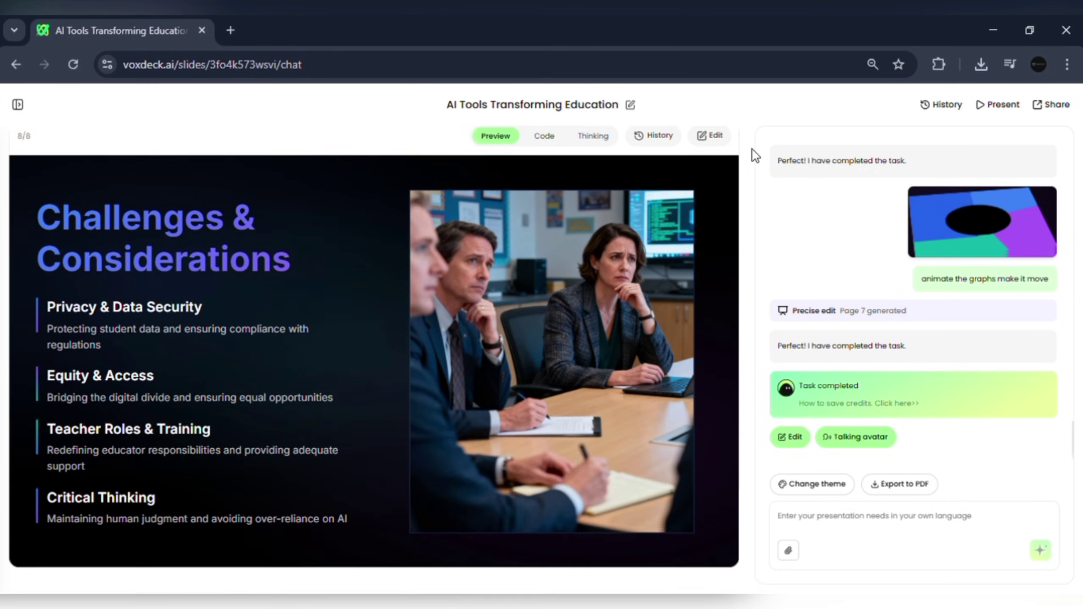
scroll(751, 148, "up", 3)
scroll(752, 148, "up", 4)
scroll(752, 149, "up", 4)
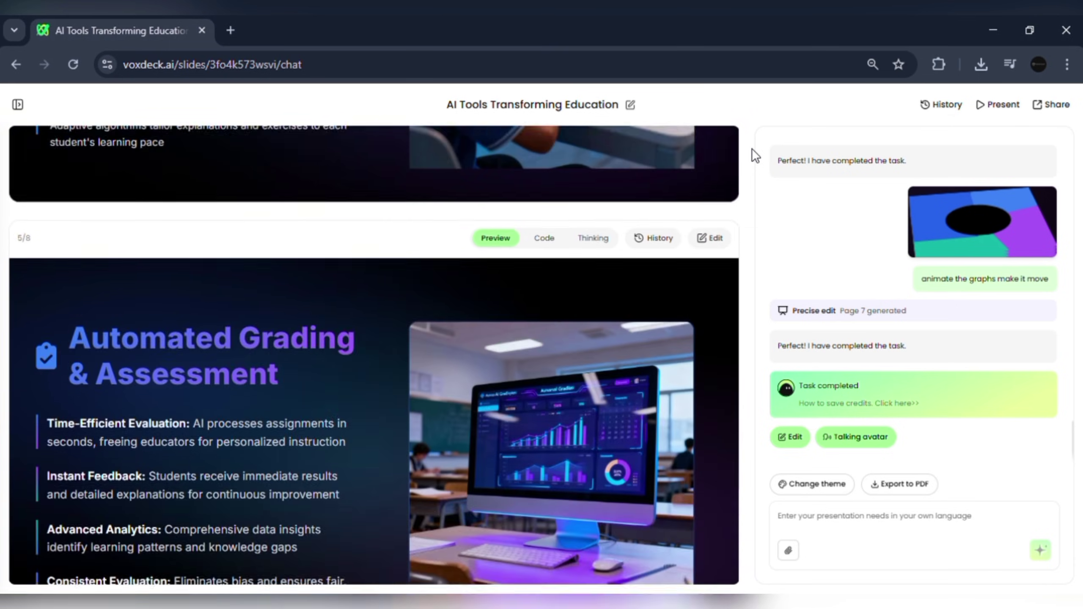
scroll(751, 149, "up", 4)
scroll(752, 148, "up", 5)
scroll(751, 148, "up", 3)
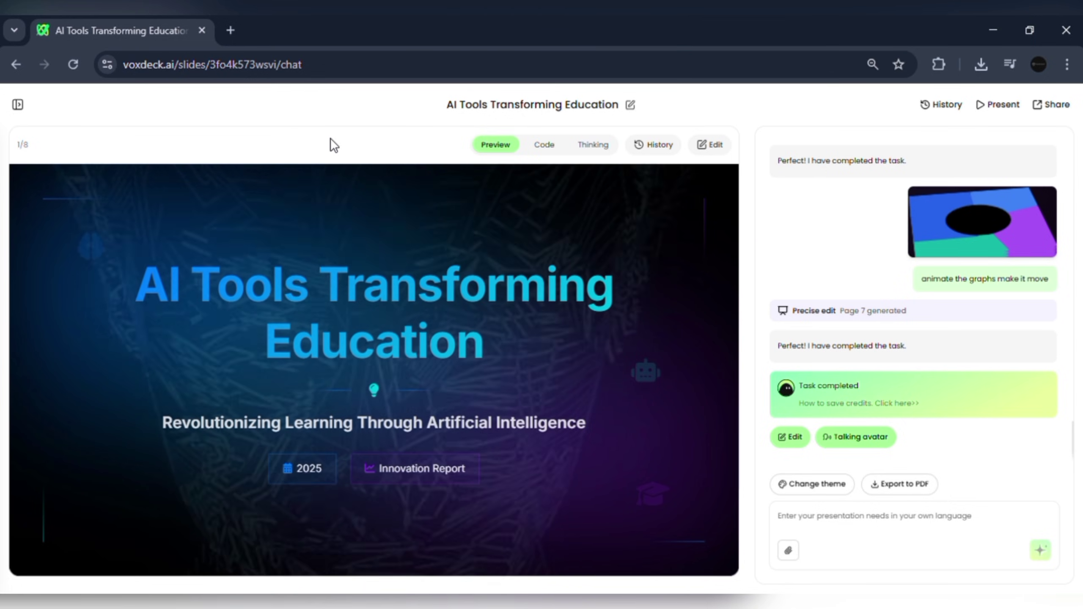
scroll(331, 144, "down", 1)
scroll(330, 144, "down", 3)
scroll(331, 144, "down", 3)
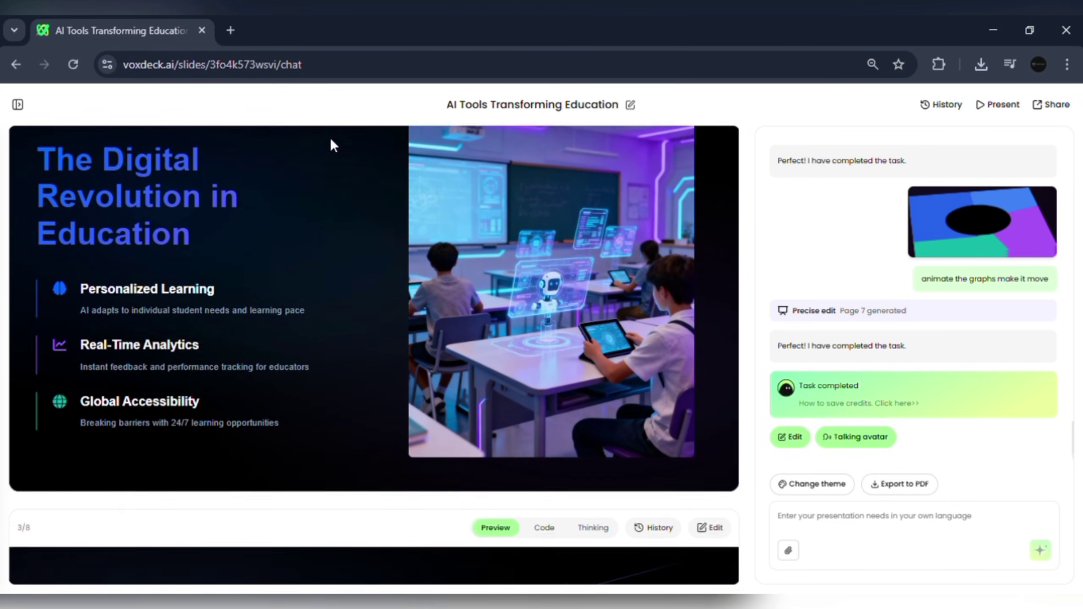
scroll(330, 144, "down", 3)
scroll(330, 144, "down", 3)
scroll(330, 144, "down", 3)
scroll(331, 144, "down", 3)
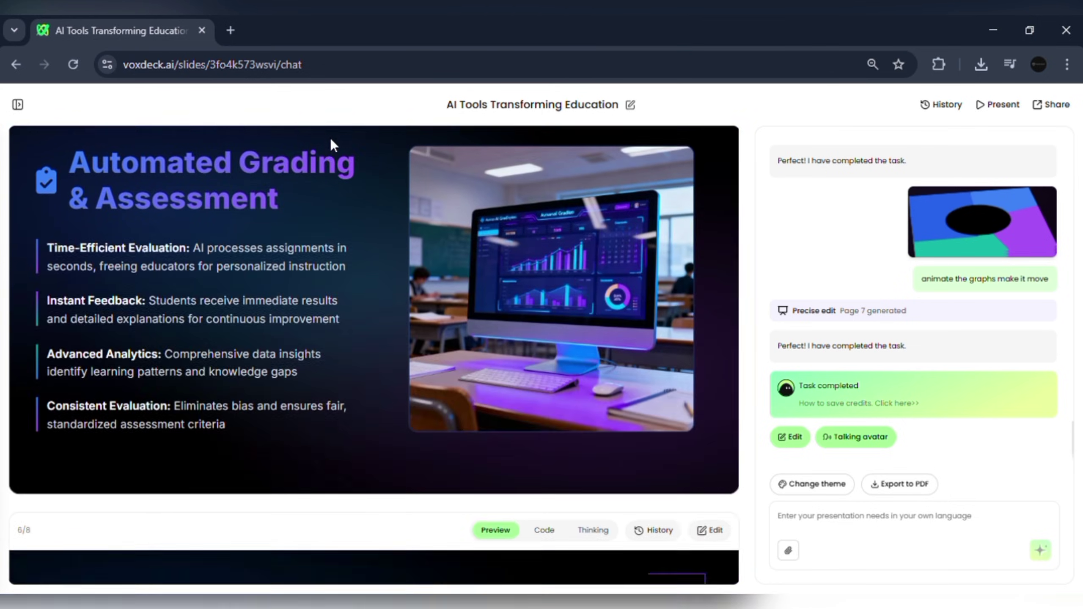
scroll(330, 143, "down", 3)
scroll(330, 144, "down", 3)
scroll(330, 144, "down", 3)
scroll(330, 144, "down", 2)
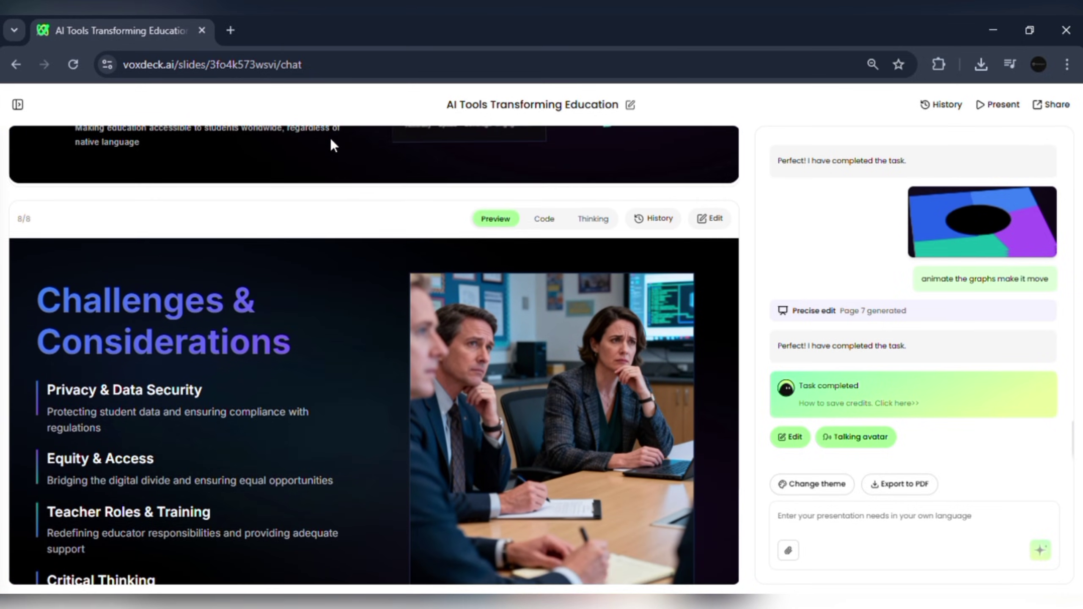
scroll(330, 144, "up", 1)
scroll(330, 144, "up", 3)
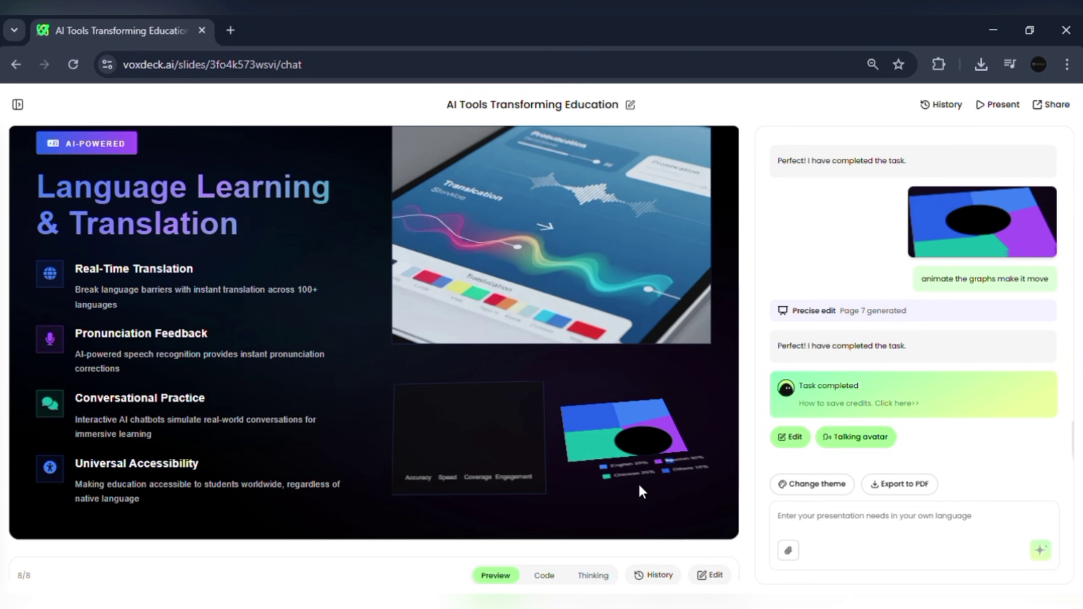
left_click_drag(611, 467, 697, 480)
scroll(731, 442, "down", 5)
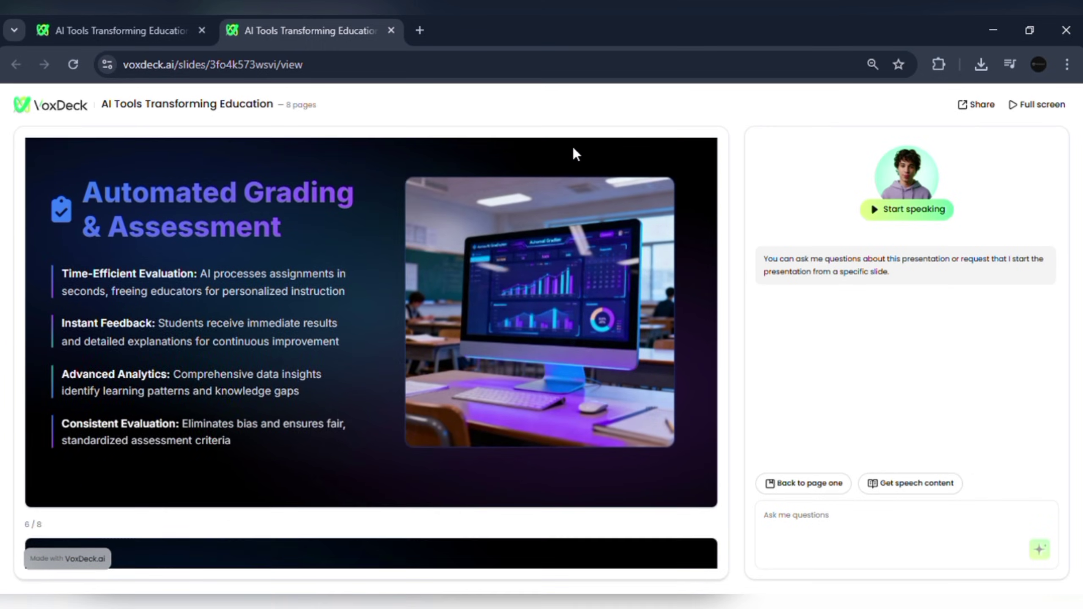
scroll(572, 147, "down", 3)
scroll(573, 147, "down", 3)
scroll(574, 153, "down", 3)
scroll(573, 148, "up", 1)
scroll(574, 148, "up", 3)
scroll(579, 153, "up", 1)
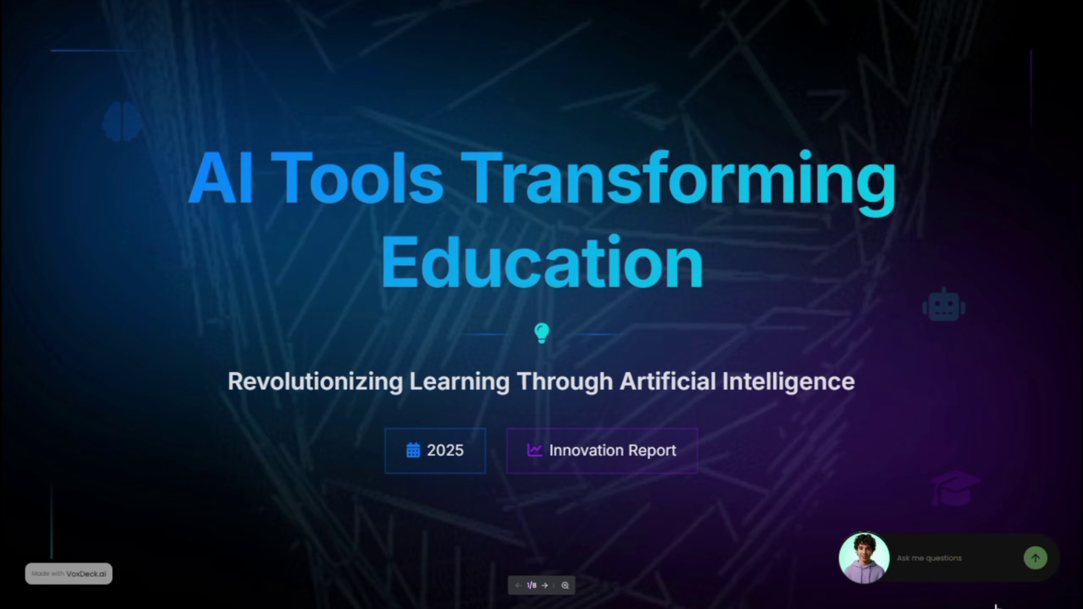
Advance the full-screen deck three slides to the Automated Grading & Assessment slide.
key("Right")
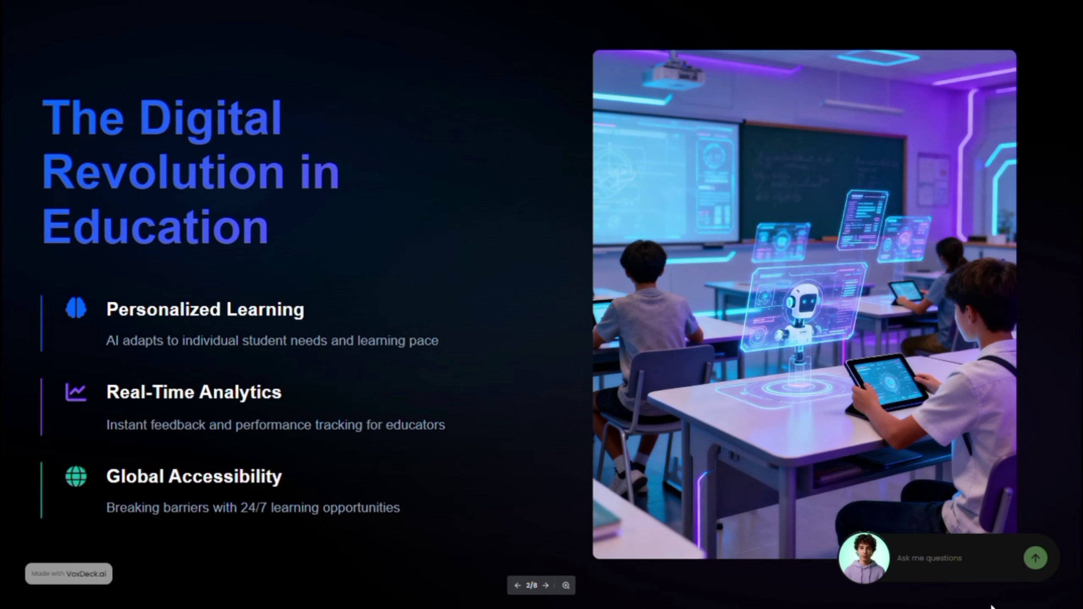
key("Right")
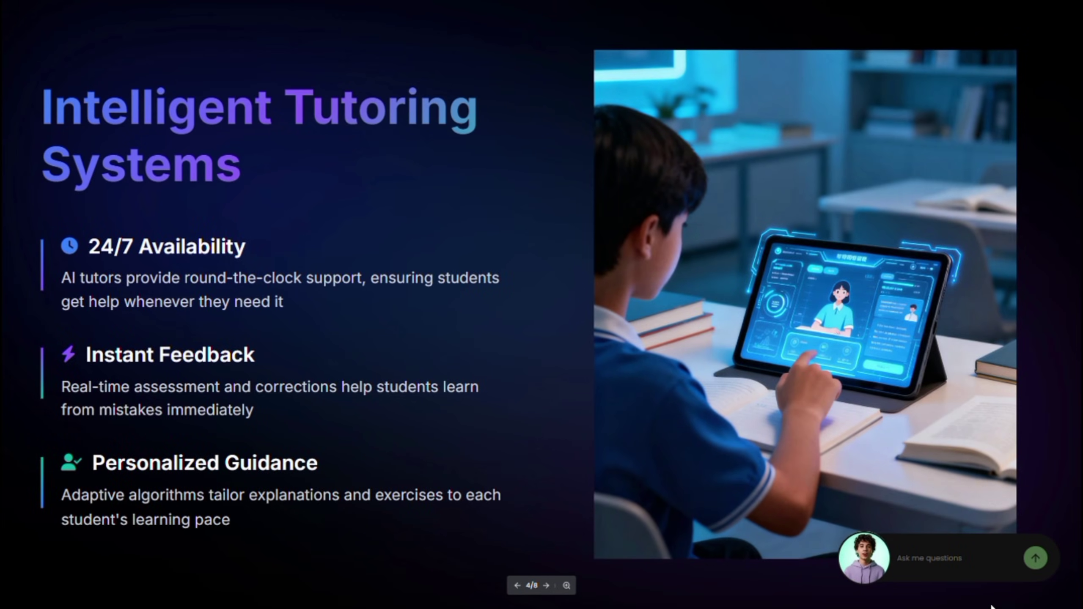
key("Right")
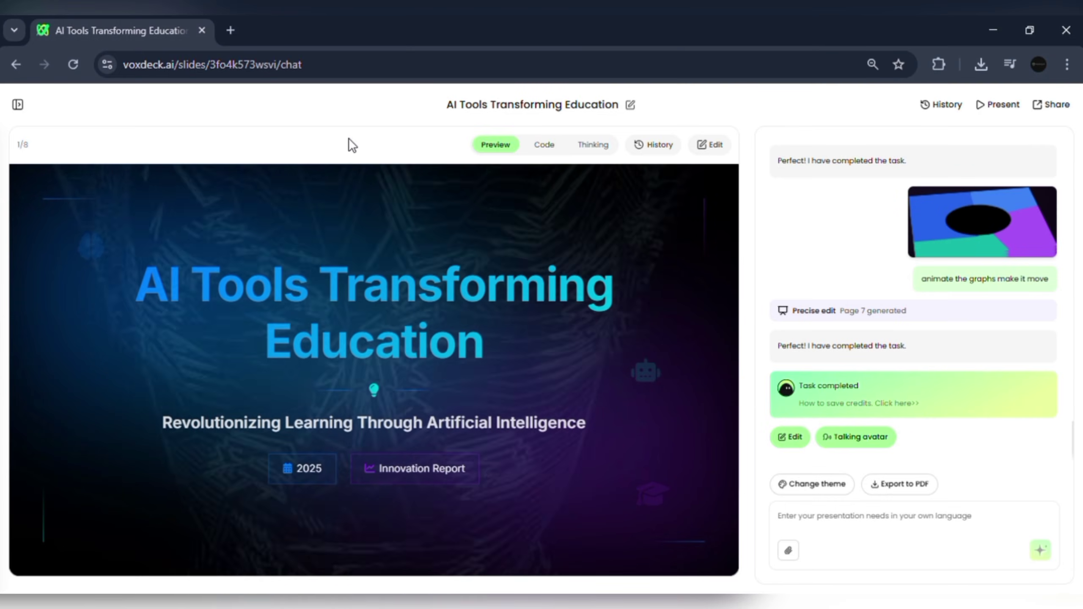
scroll(349, 144, "down", 2)
scroll(349, 144, "down", 5)
scroll(348, 144, "down", 3)
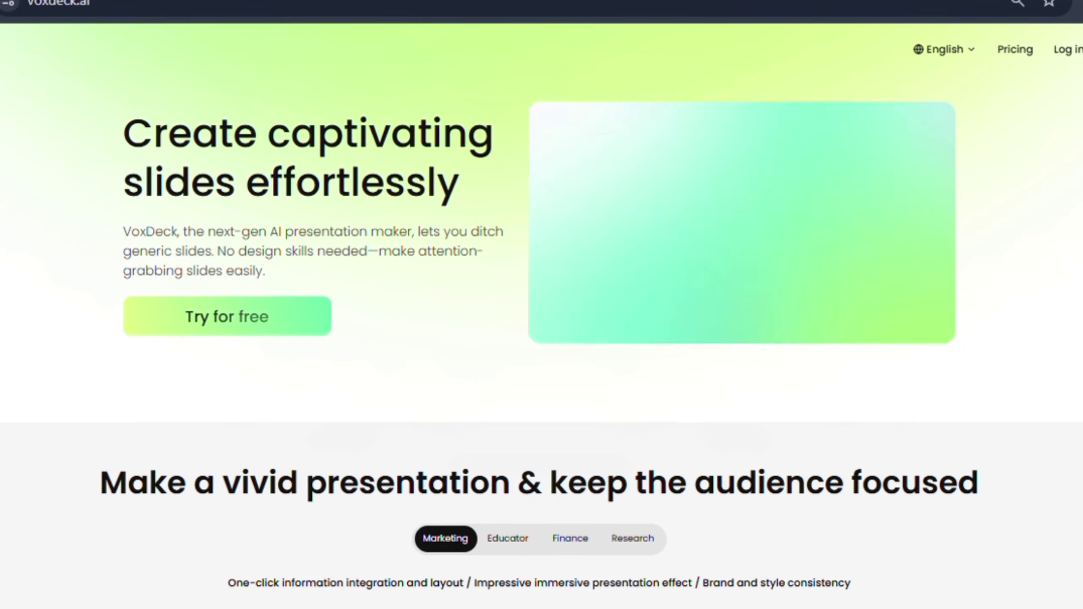
scroll(542, 339, "down", 5)
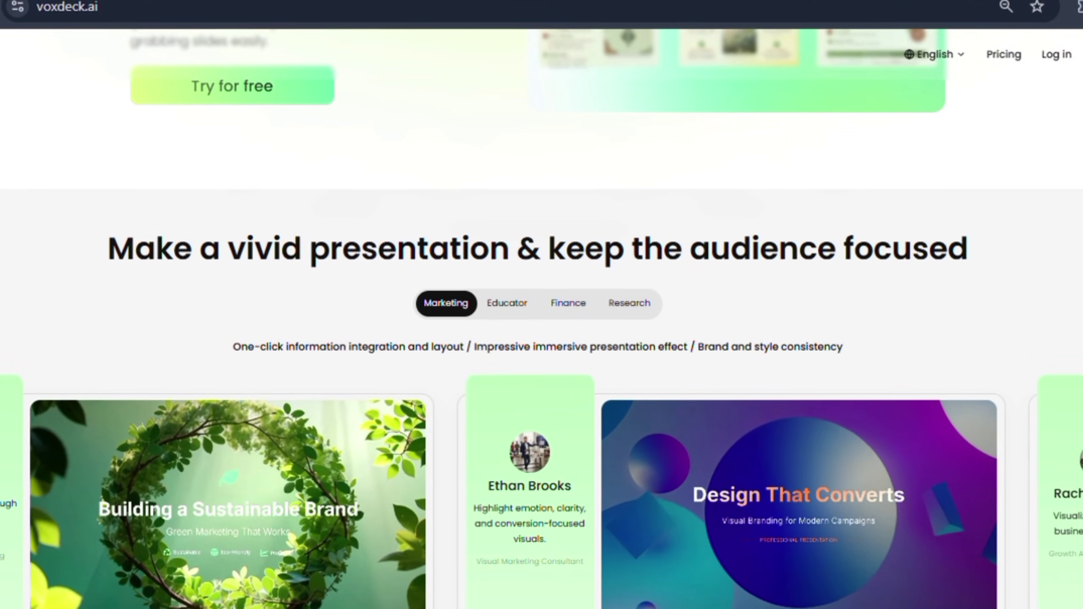
scroll(542, 339, "down", 2)
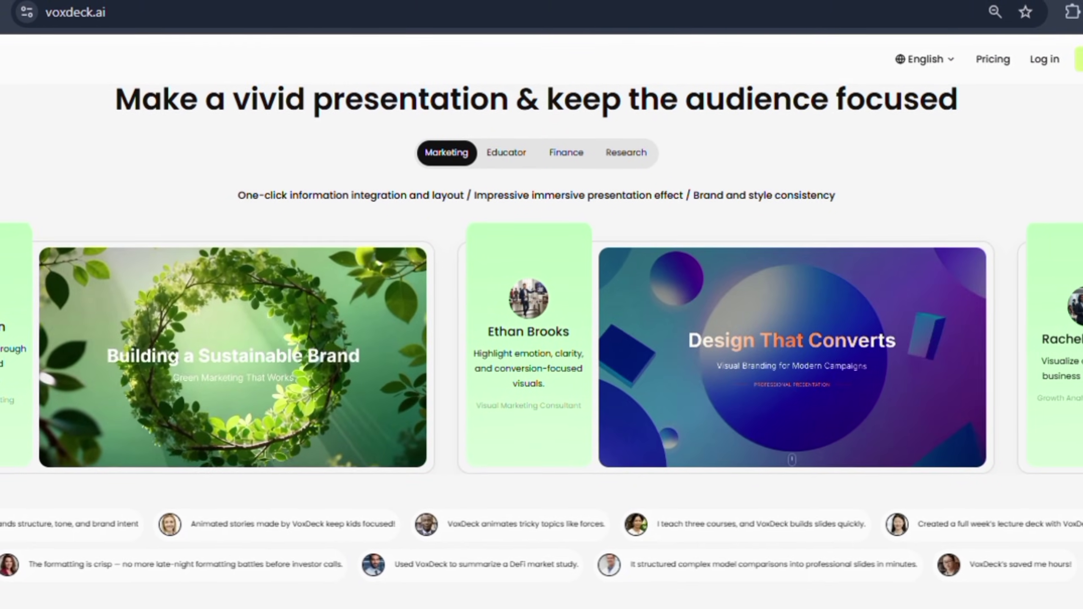
scroll(542, 339, "down", 2)
scroll(542, 339, "down", 4)
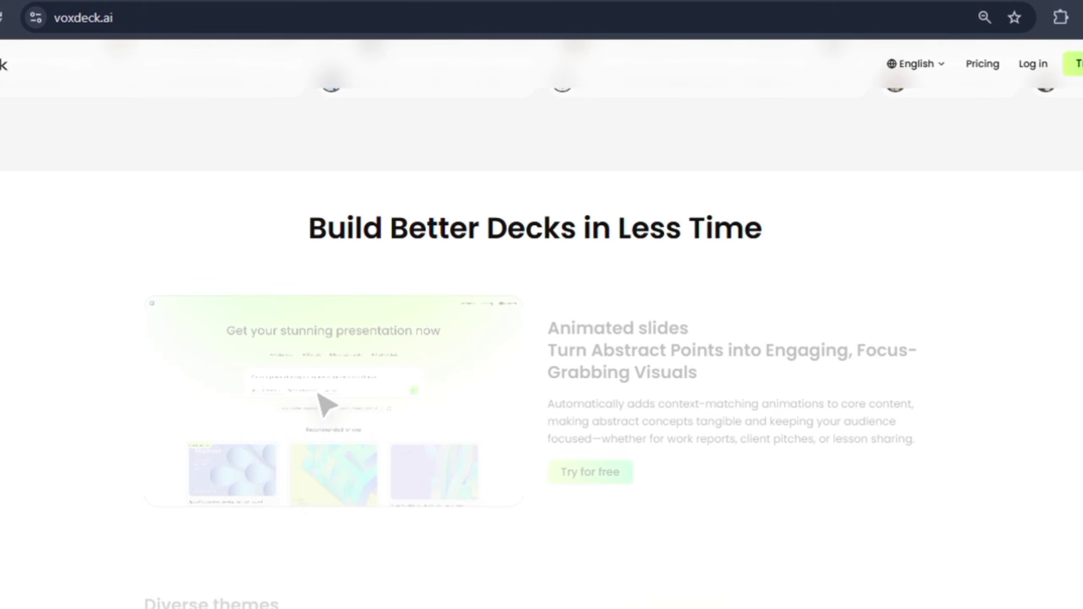
scroll(541, 339, "down", 1)
scroll(542, 338, "down", 2)
scroll(541, 338, "down", 3)
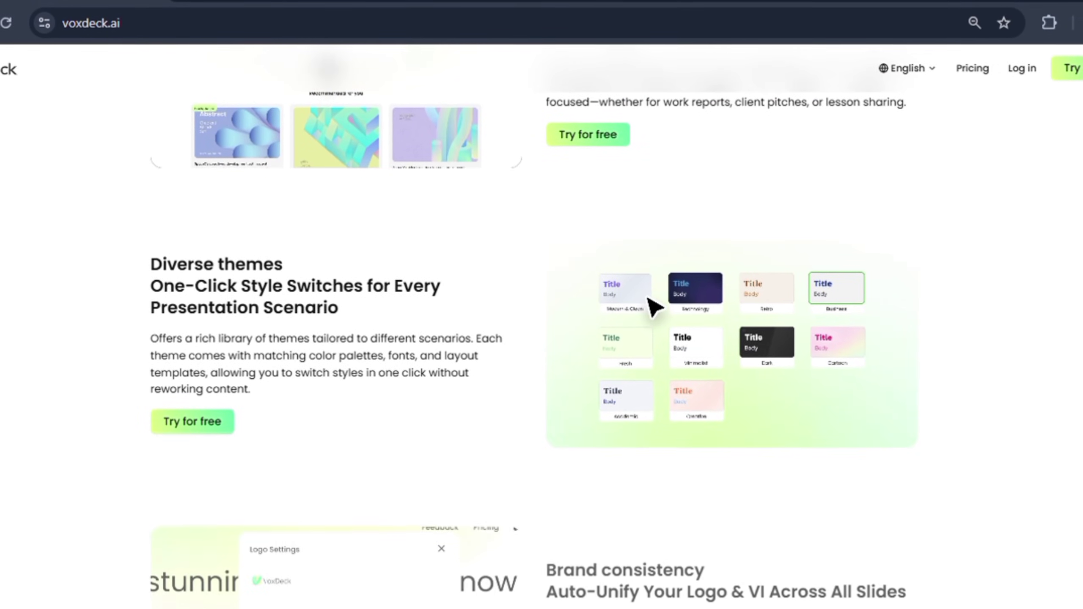
scroll(541, 338, "down", 1)
scroll(651, 270, "down", 2)
scroll(652, 269, "down", 3)
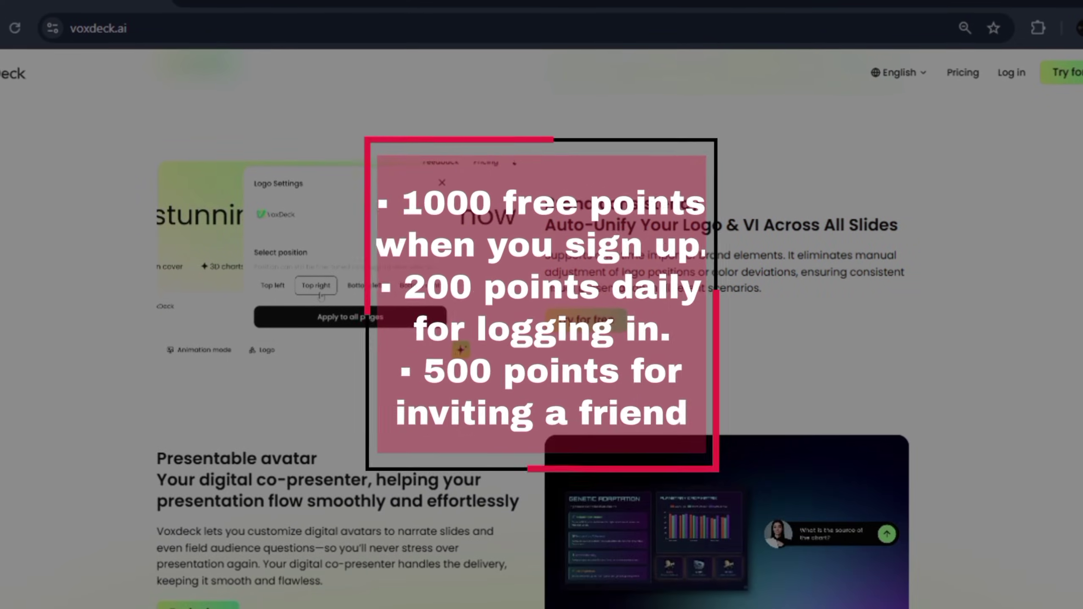
scroll(651, 269, "down", 1)
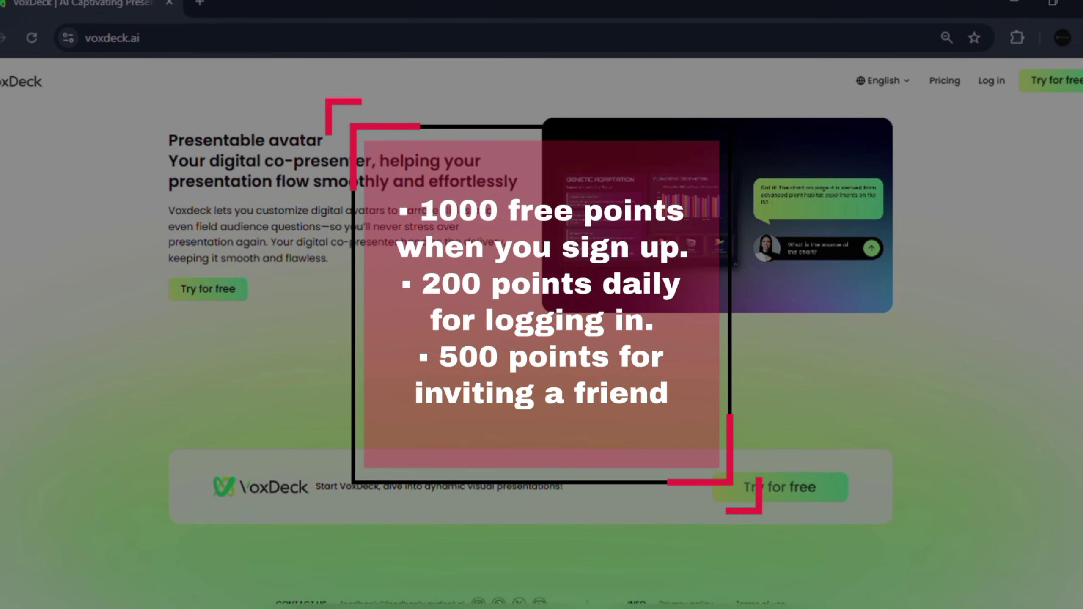
scroll(745, 254, "up", 5)
scroll(745, 254, "up", 1)
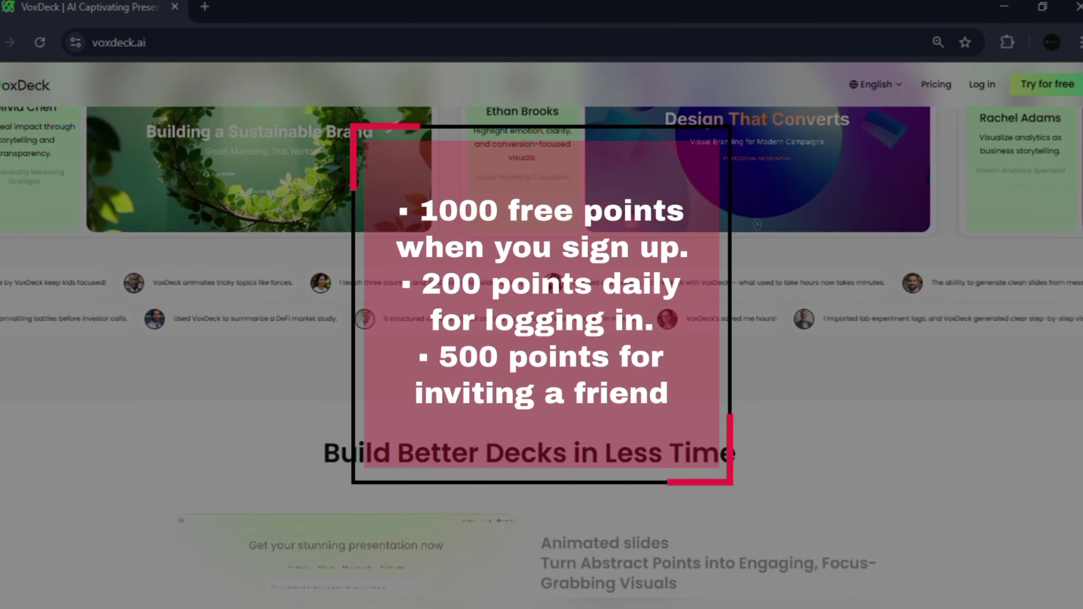
scroll(745, 254, "up", 3)
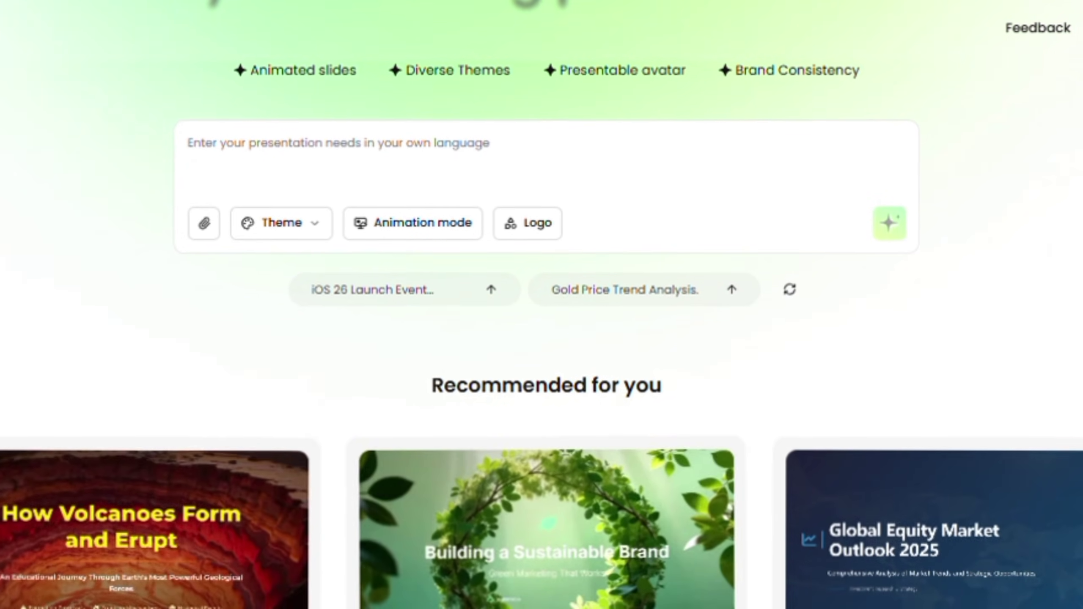
scroll(542, 305, "down", 3)
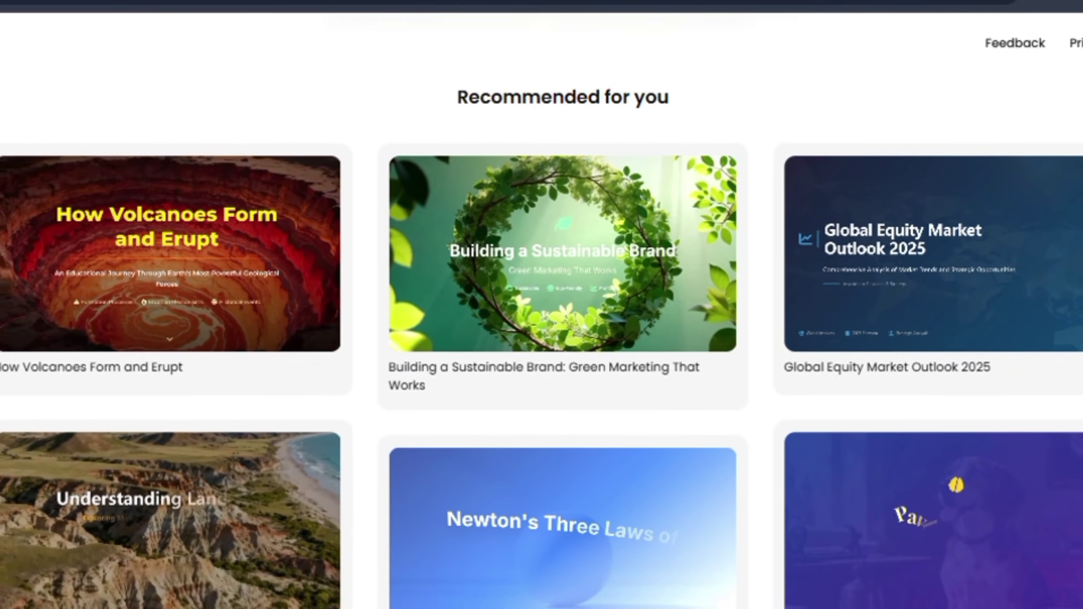
scroll(541, 305, "down", 5)
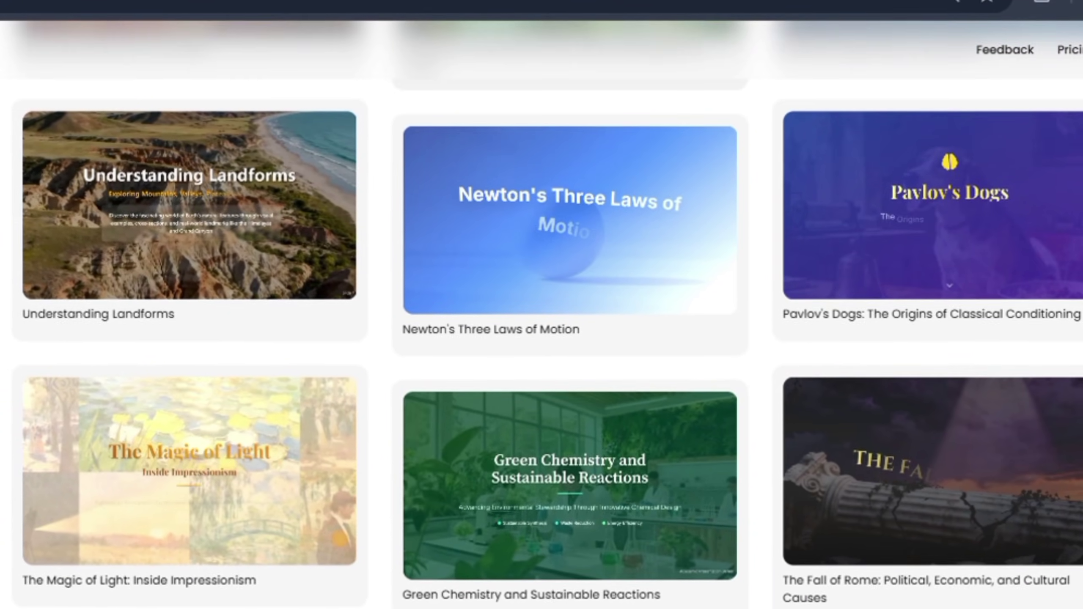
scroll(542, 339, "up", 3)
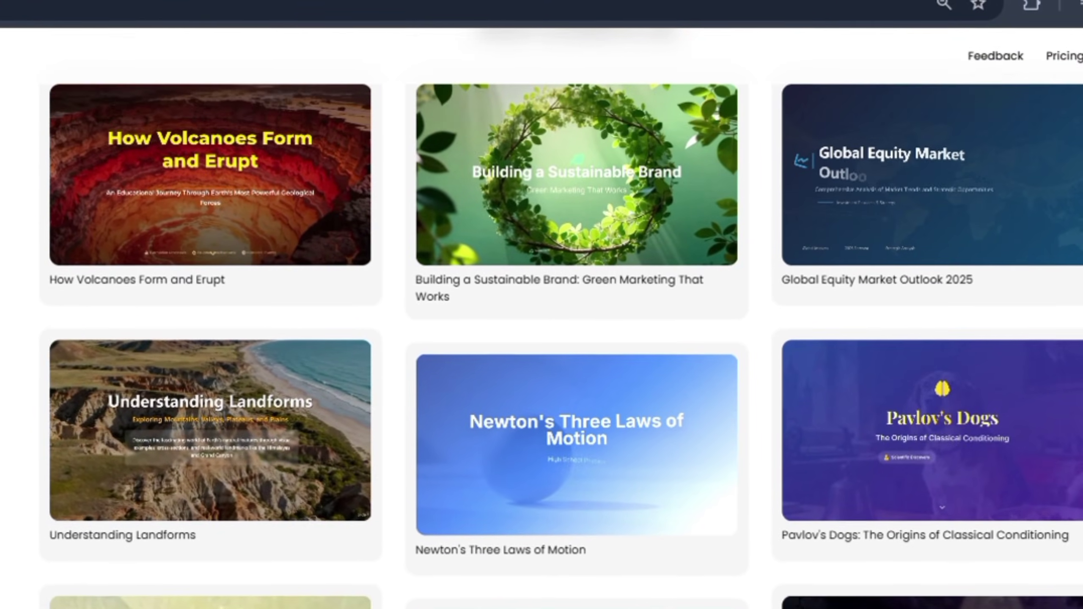